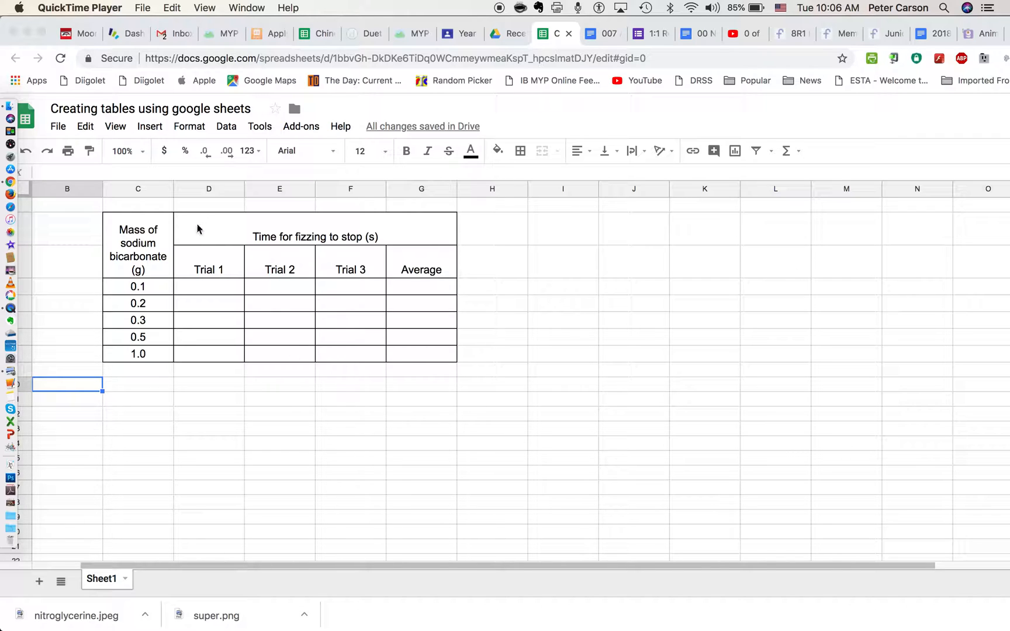
# Step: Align the table's header cells, from the mass heading through the trial and Average headings, vertically to the middle
pyautogui.click(130, 236)
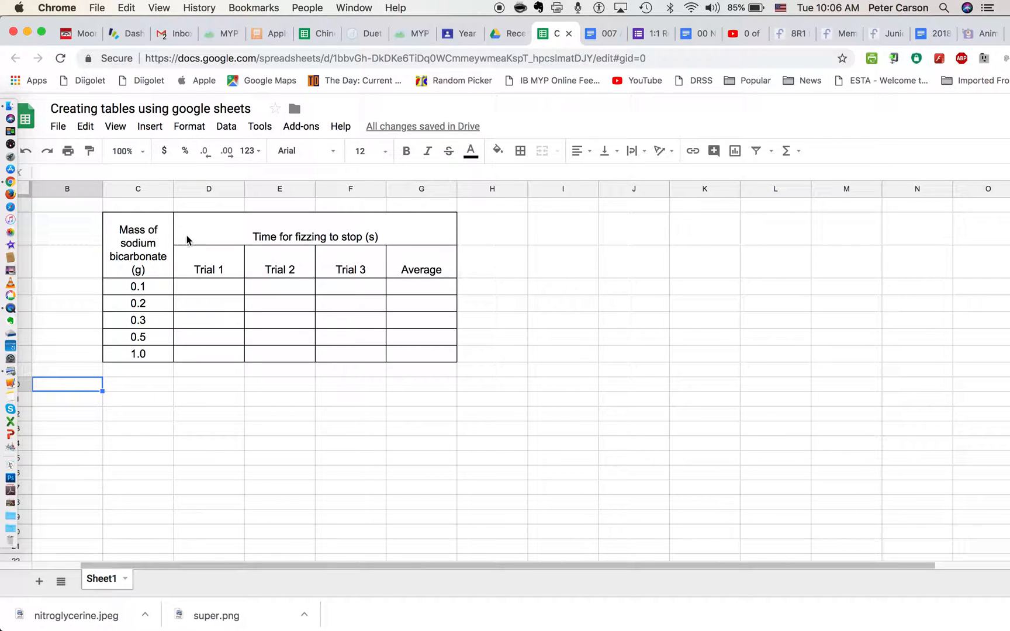
pyautogui.click(118, 236)
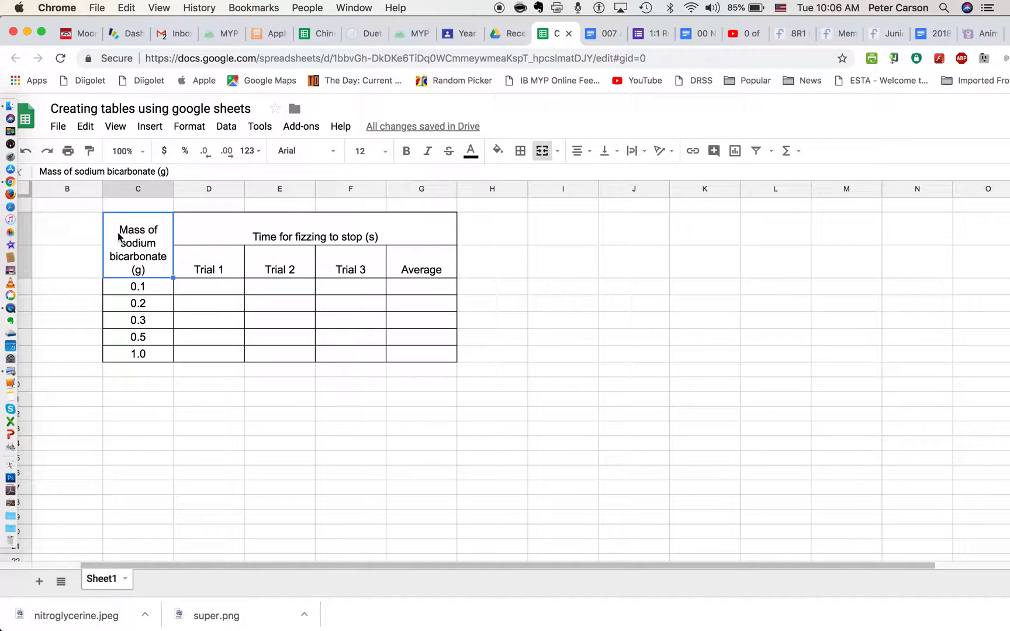
pyautogui.moveTo(119, 236); pyautogui.dragTo(253, 239)
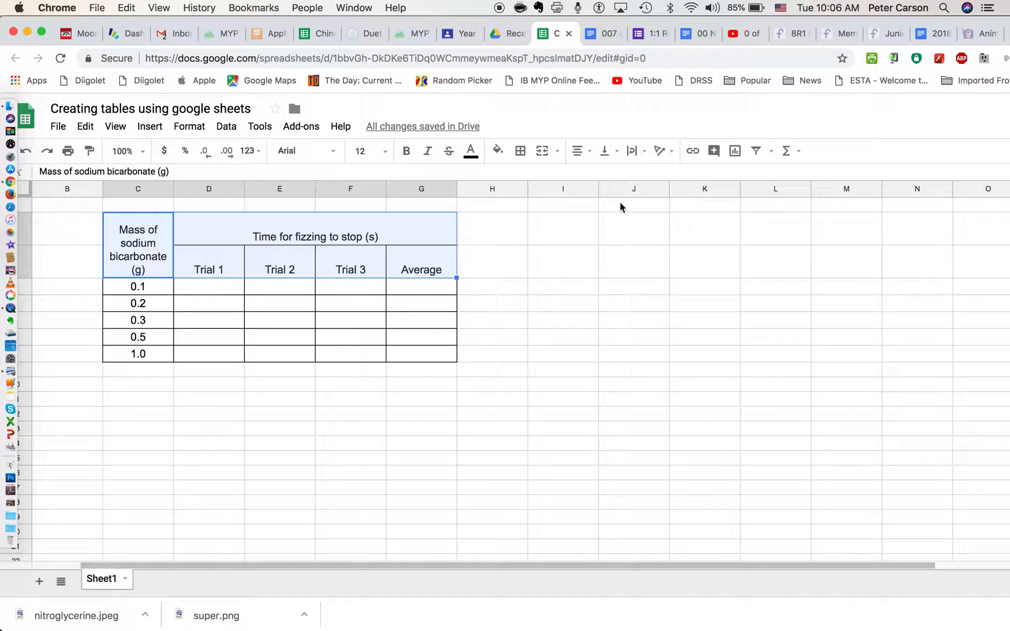
pyautogui.click(617, 153)
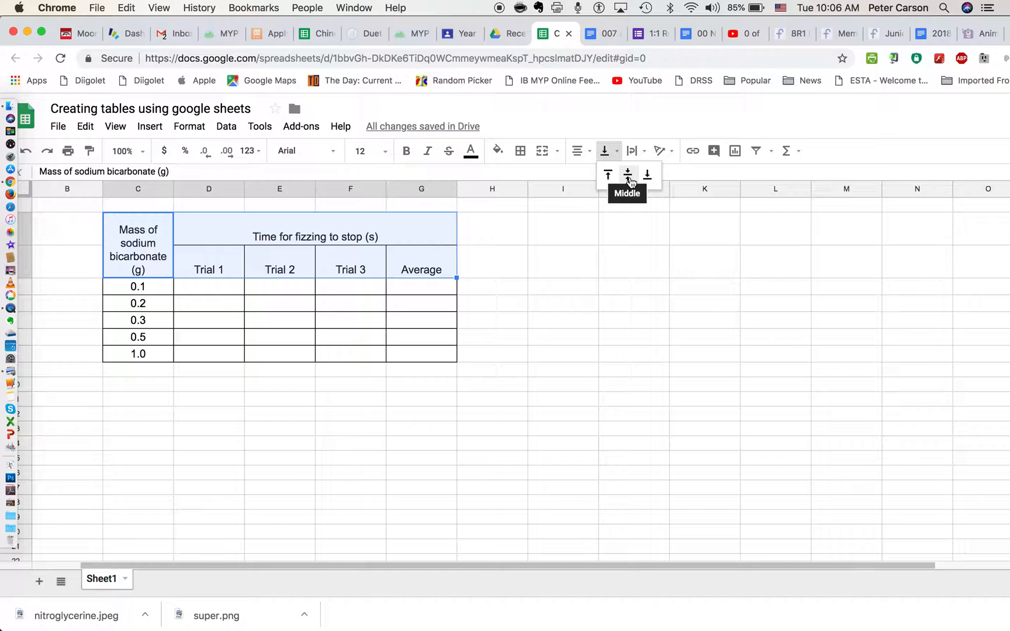
pyautogui.click(629, 175)
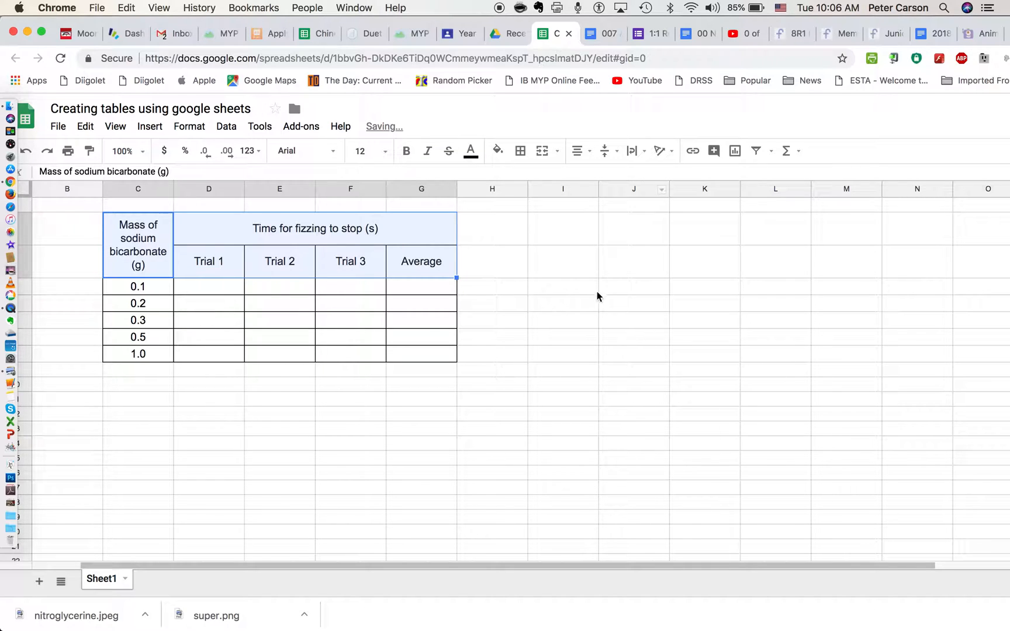
pyautogui.click(569, 301)
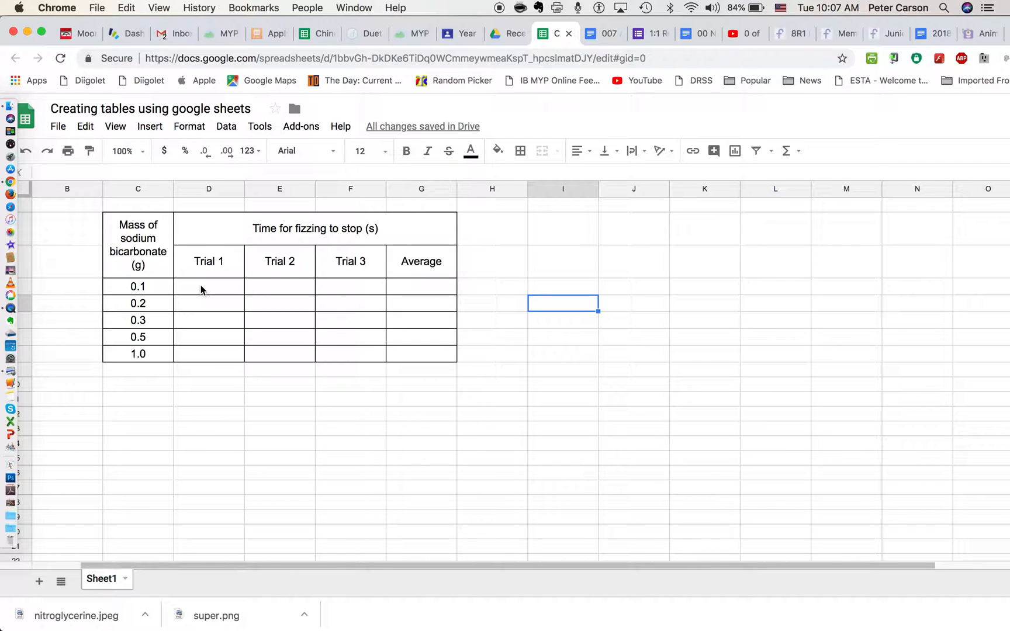
# Step: Enter the formula =AVERAGE(D4:F4) in the Average cell of the 0.1 g row
pyautogui.click(404, 294)
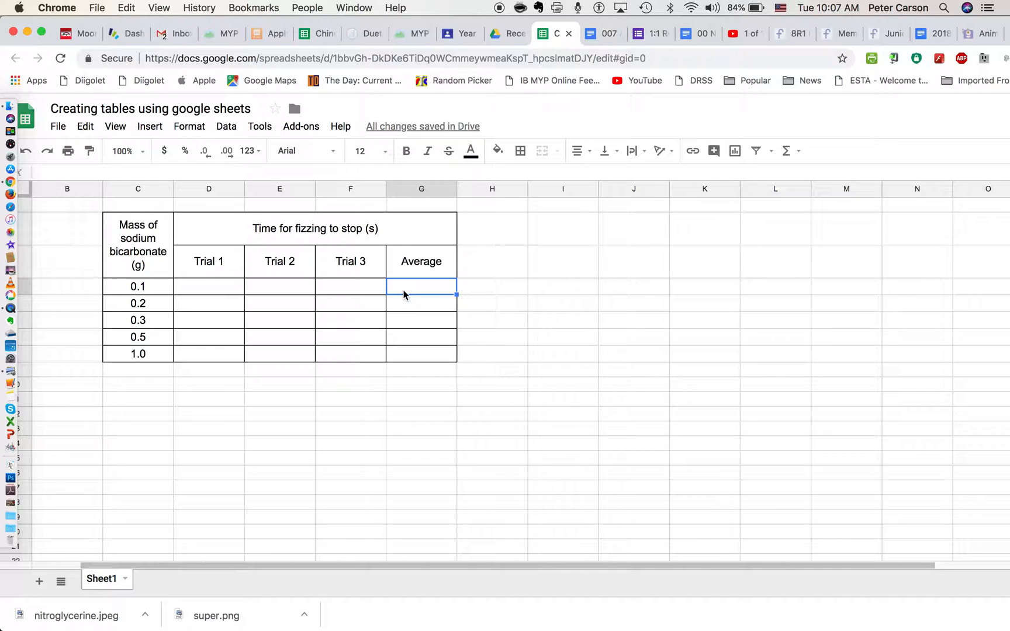
pyautogui.write('=')
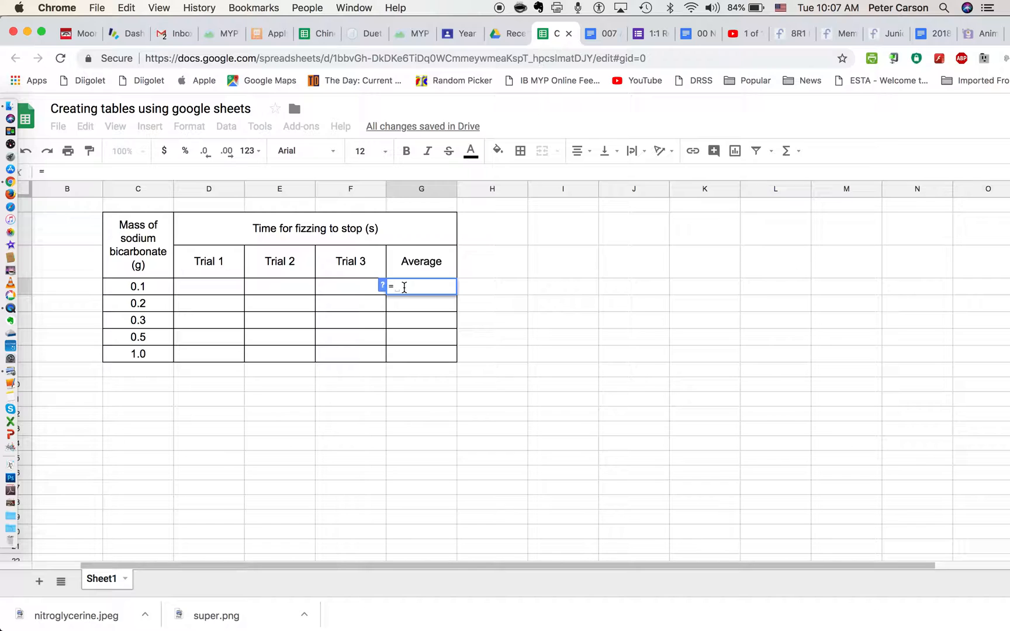
pyautogui.write('av')
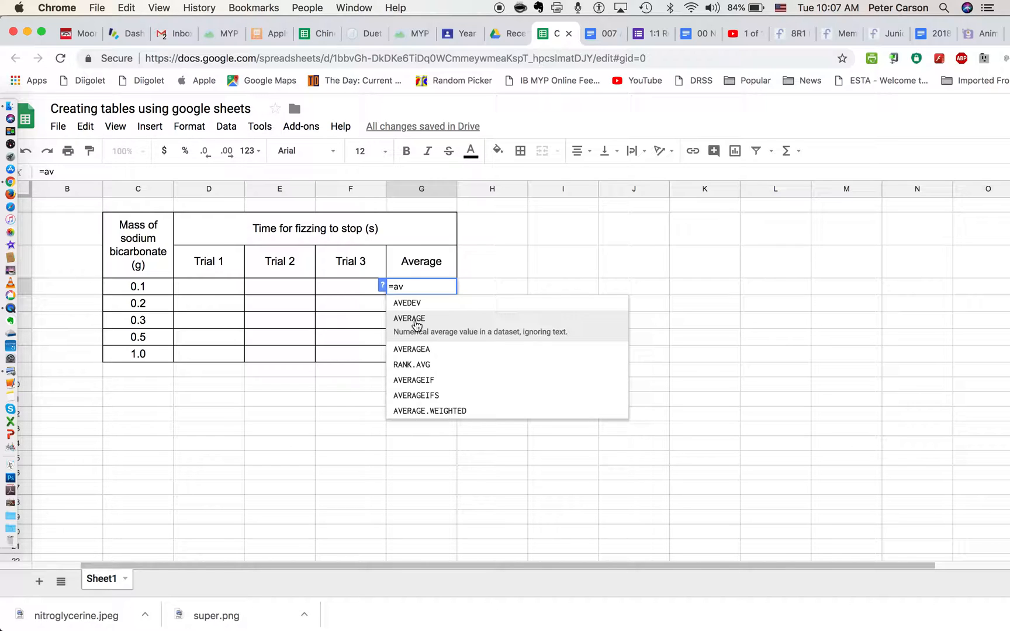
pyautogui.click(416, 323)
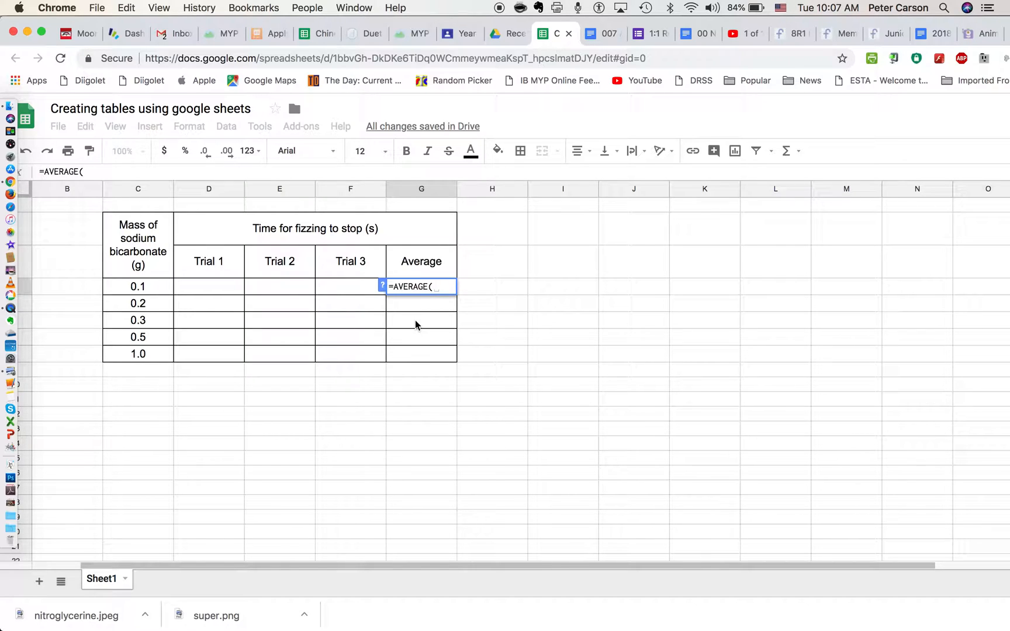
pyautogui.moveTo(208, 286); pyautogui.dragTo(344, 294)
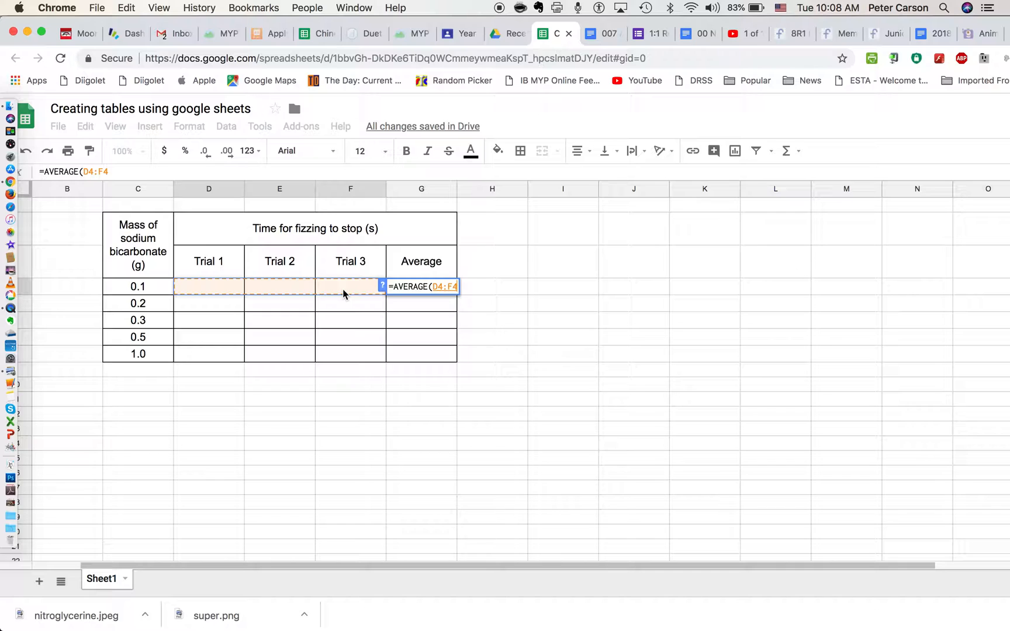
pyautogui.write(')')
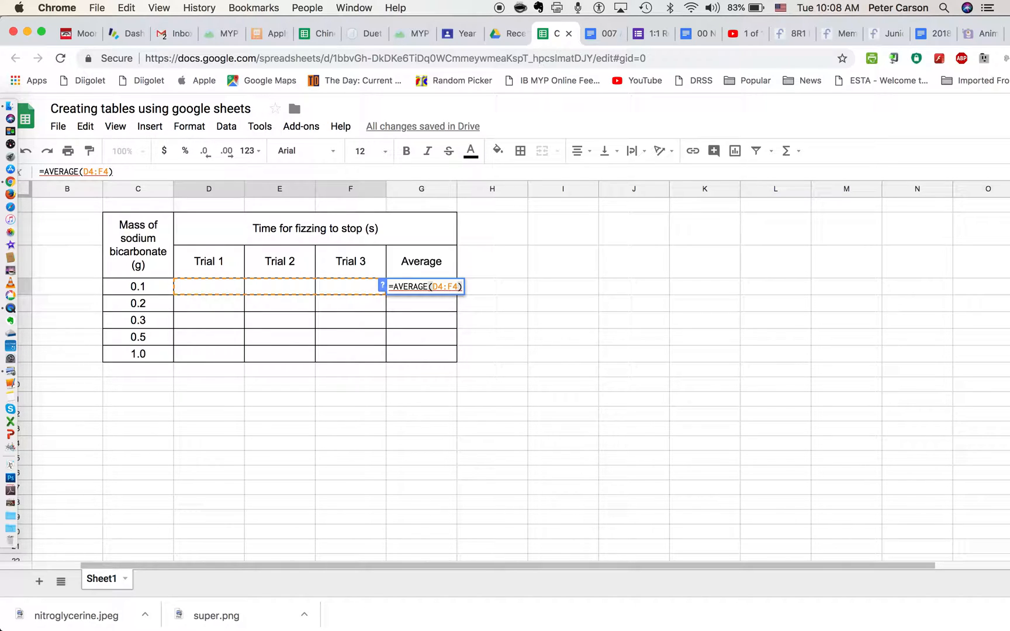
pyautogui.press('Return')
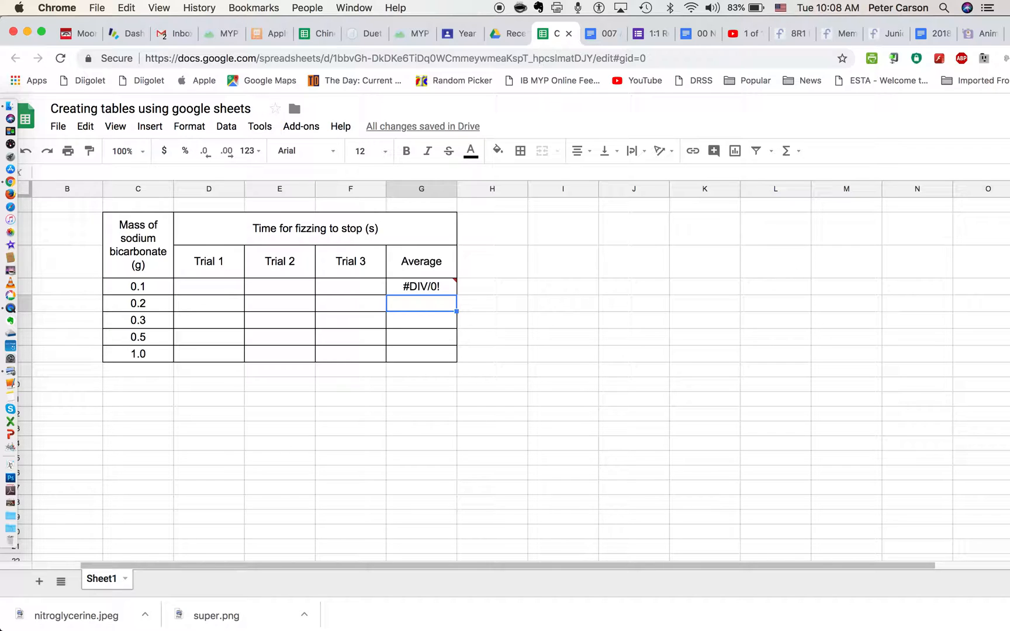
# Step: Fill the average formula from the 0.1 g row down through the 1.0 g row
pyautogui.click(427, 289)
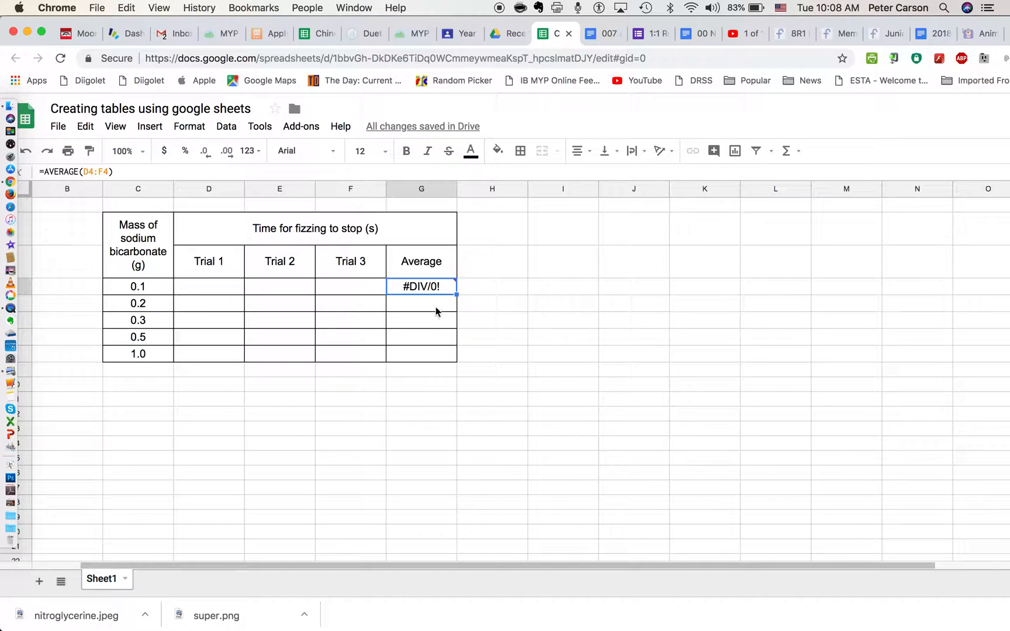
pyautogui.moveTo(419, 294)
pyautogui.moveTo(456, 294); pyautogui.dragTo(455, 349)
pyautogui.moveTo(455, 349); pyautogui.dragTo(456, 349)
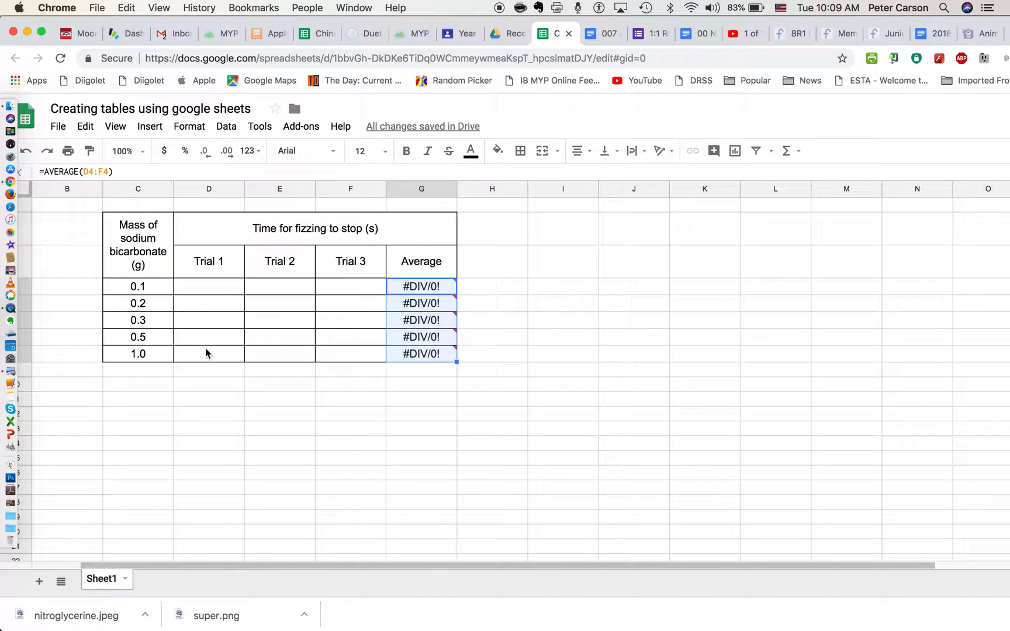
pyautogui.click(512, 390)
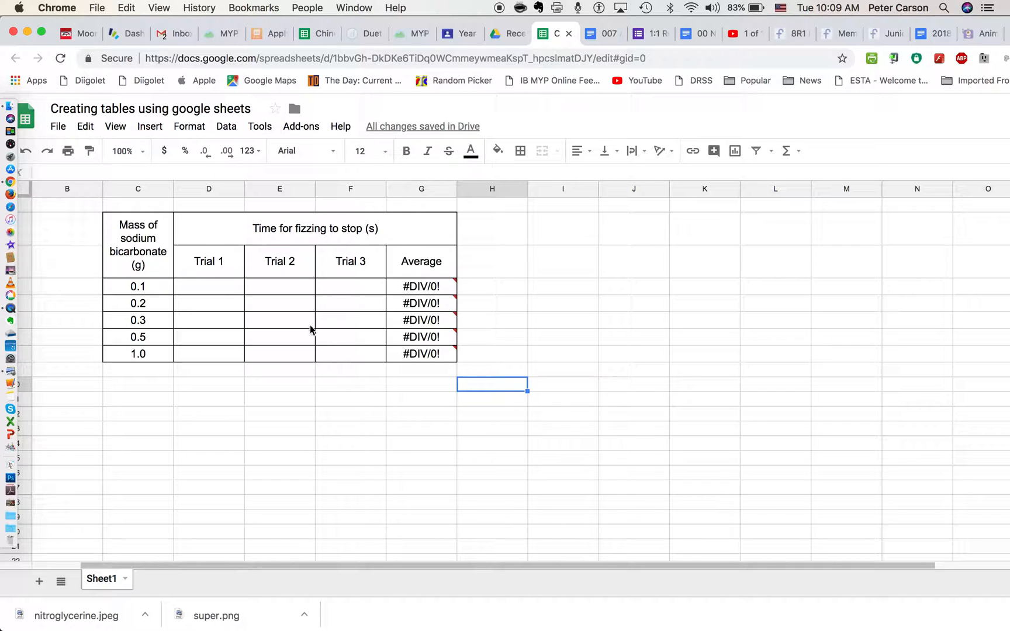
# Step: Enter the 0.1 g row's times as 12.7, 11.8 and 12.4 for Trials 1 to 3
pyautogui.click(217, 292)
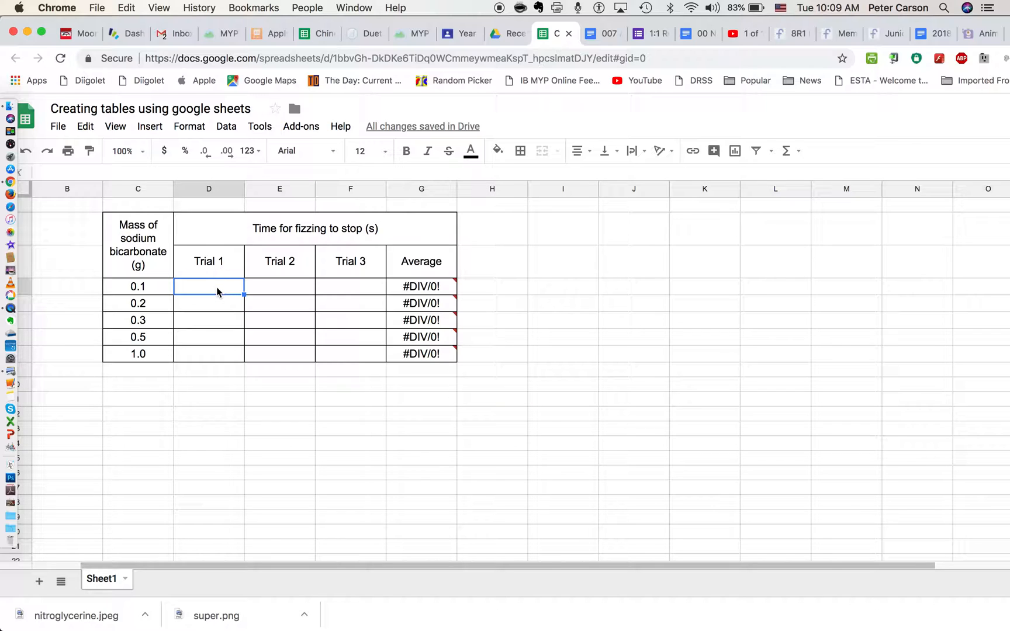
pyautogui.write('12.7')
pyautogui.press('Tab')
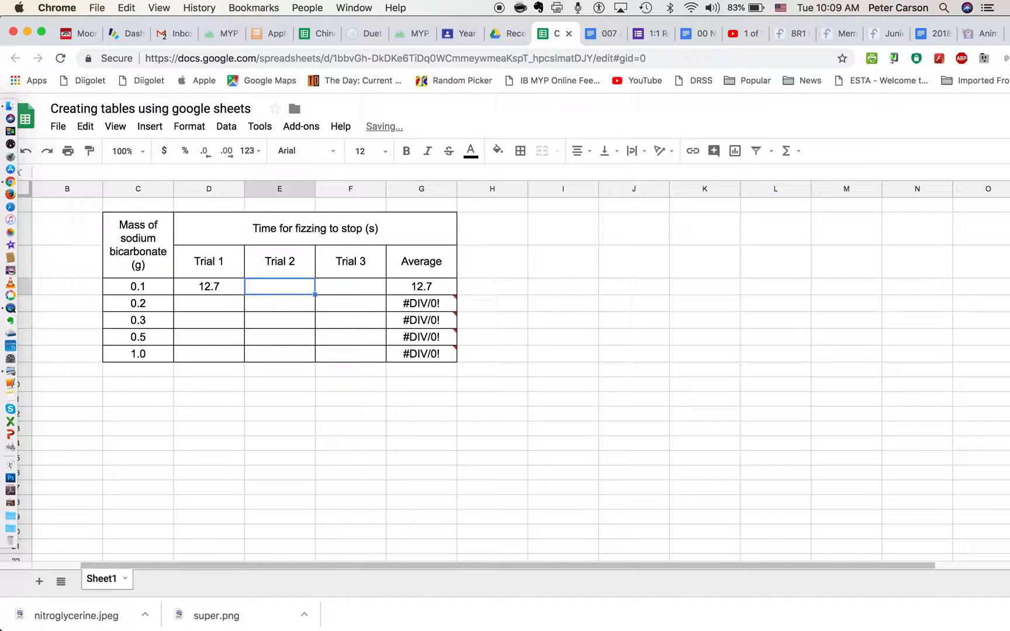
pyautogui.write('11.8')
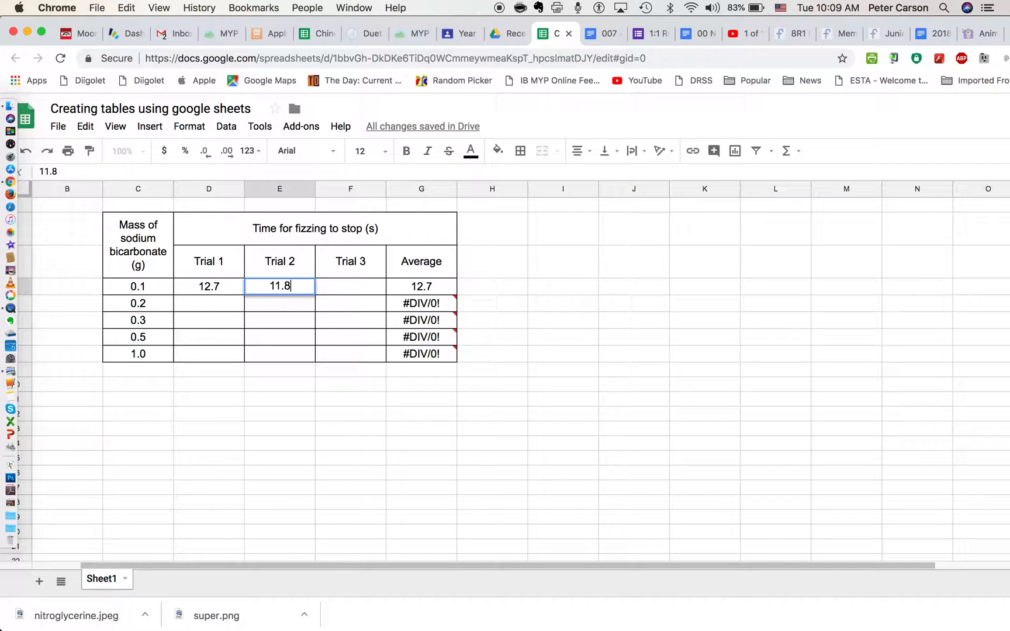
pyautogui.press('Tab')
pyautogui.write('1')
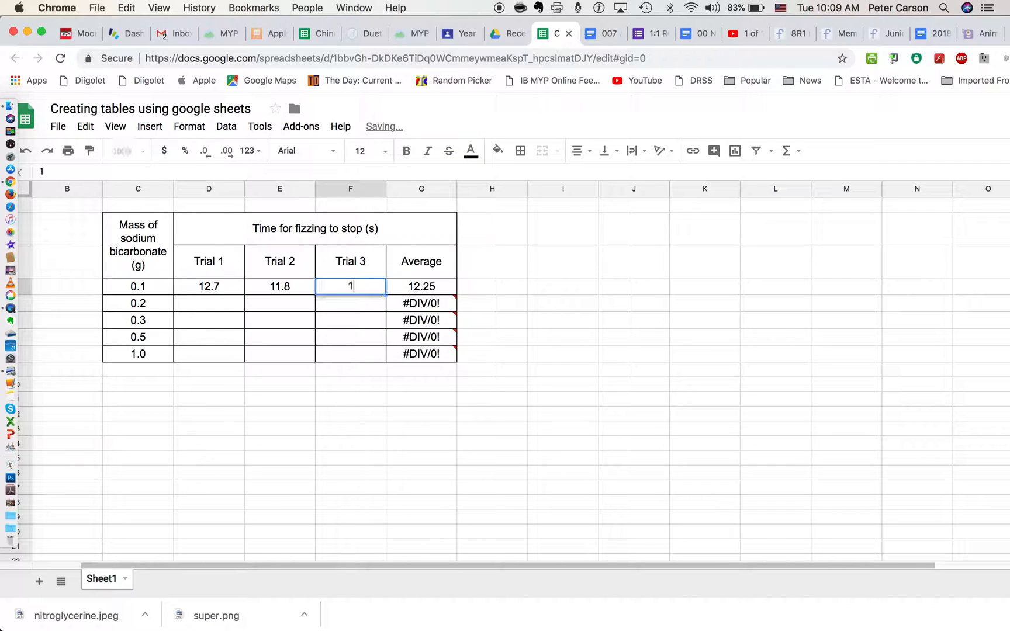
pyautogui.write('2.4')
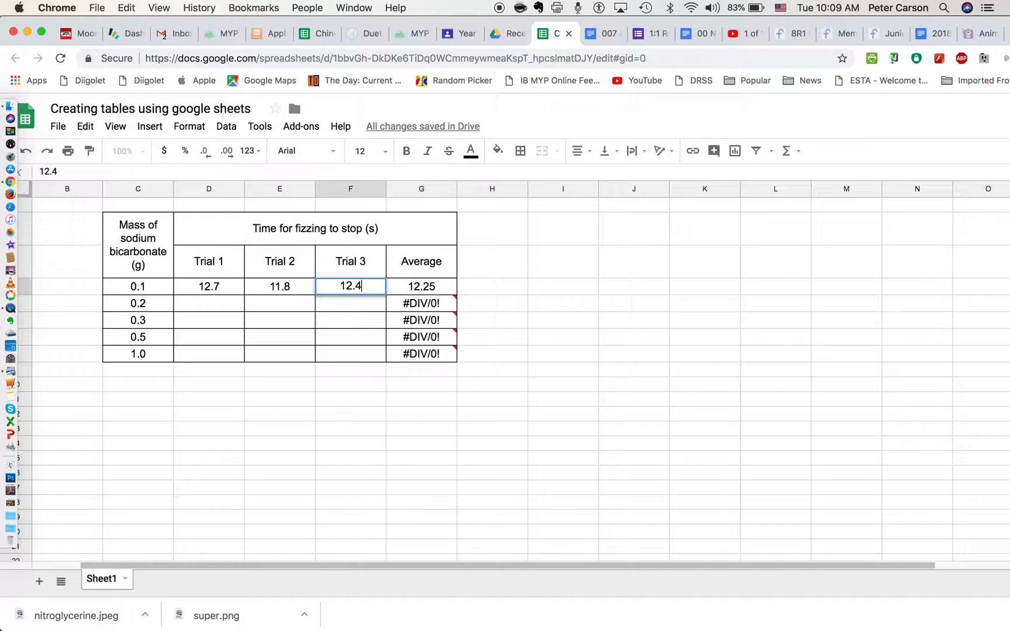
pyautogui.press('Return')
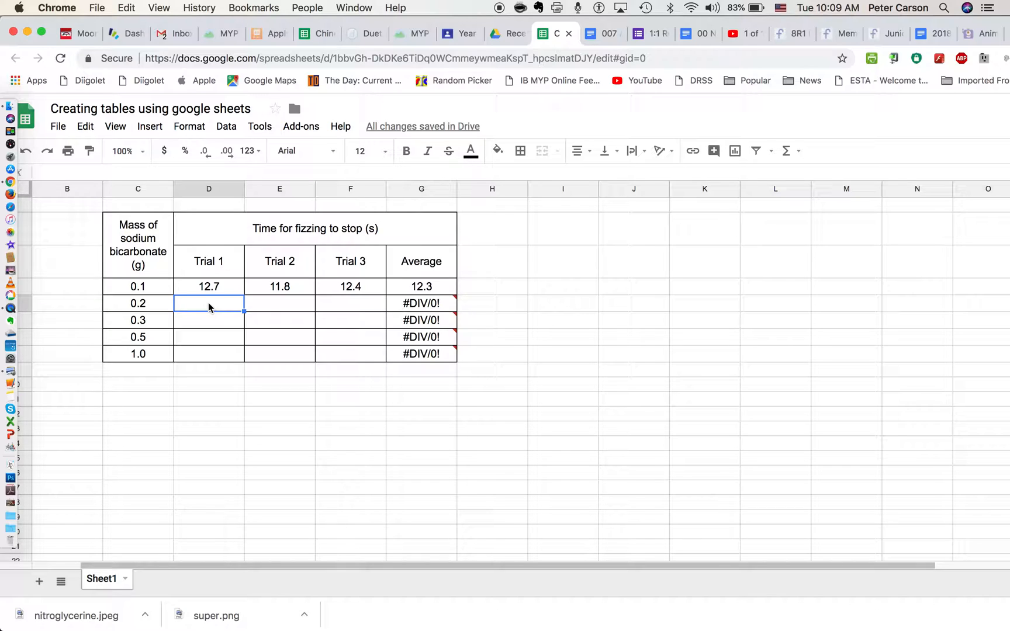
# Step: Enter the 0.2 g row's times as 10.3, 9.9 and 9.8 for Trials 1 to 3
pyautogui.write('10.3')
pyautogui.press('Tab')
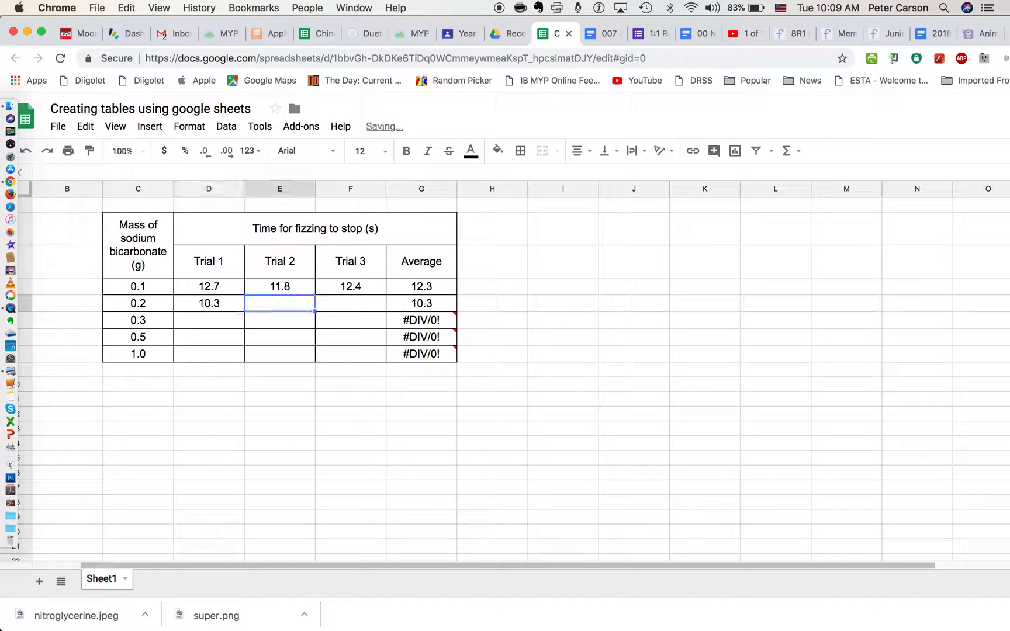
pyautogui.write('9')
pyautogui.write('.9')
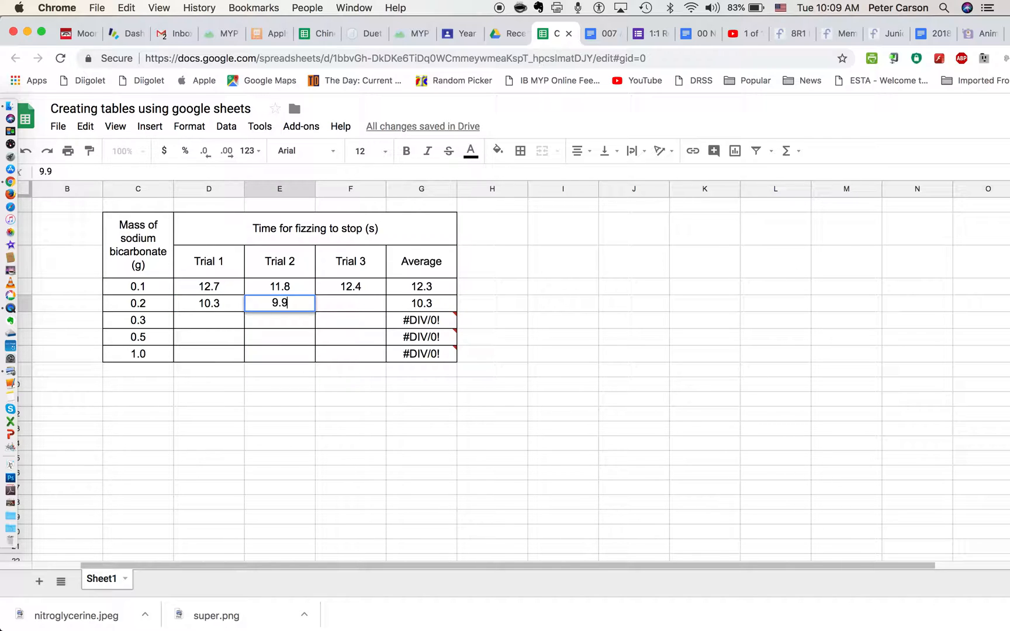
pyautogui.press('Tab')
pyautogui.write('9.8')
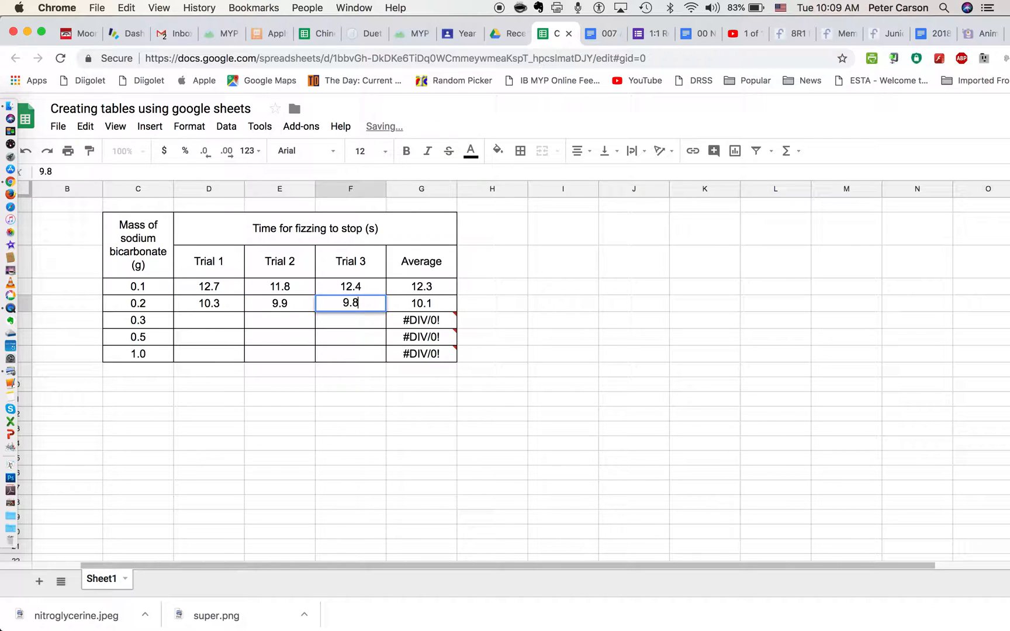
pyautogui.press('Return')
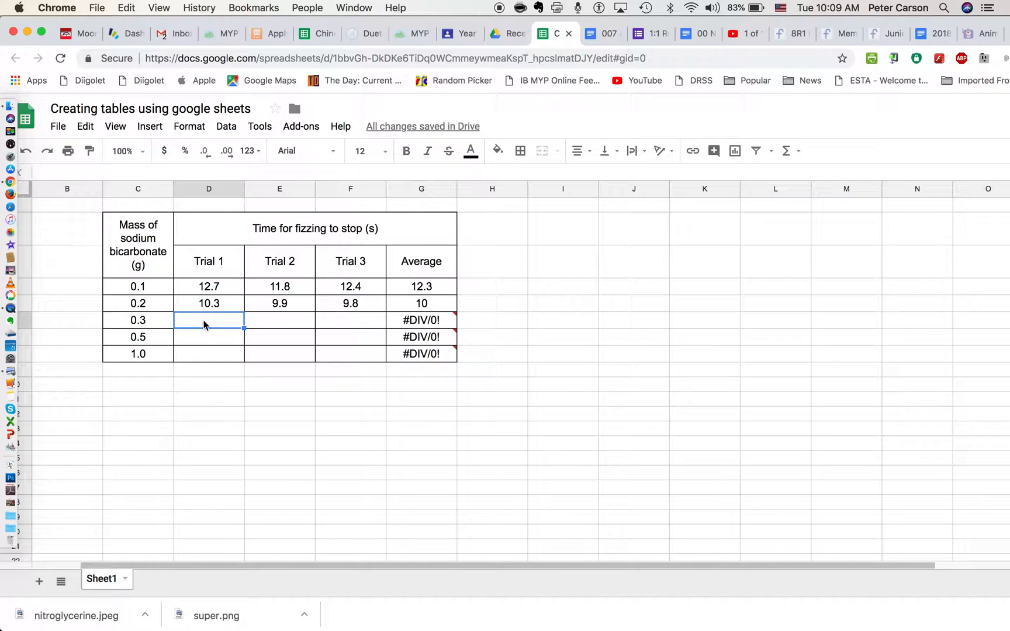
# Step: Enter the 0.3 g row's times as 8.4, 8.3 and 8.5 for Trials 1 to 3
pyautogui.write('8.4')
pyautogui.press('Tab')
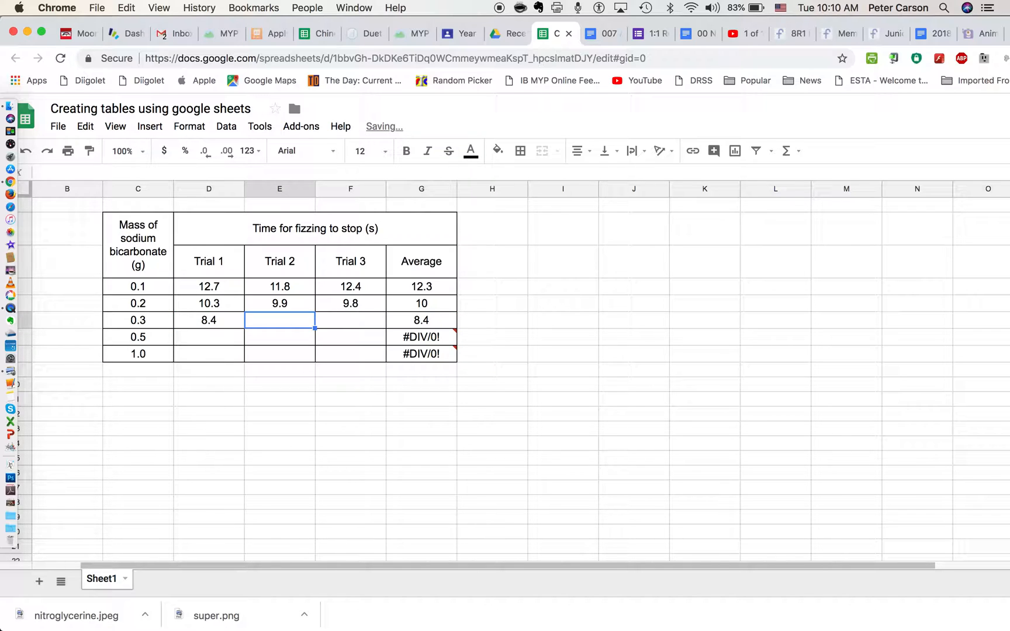
pyautogui.write('8.3')
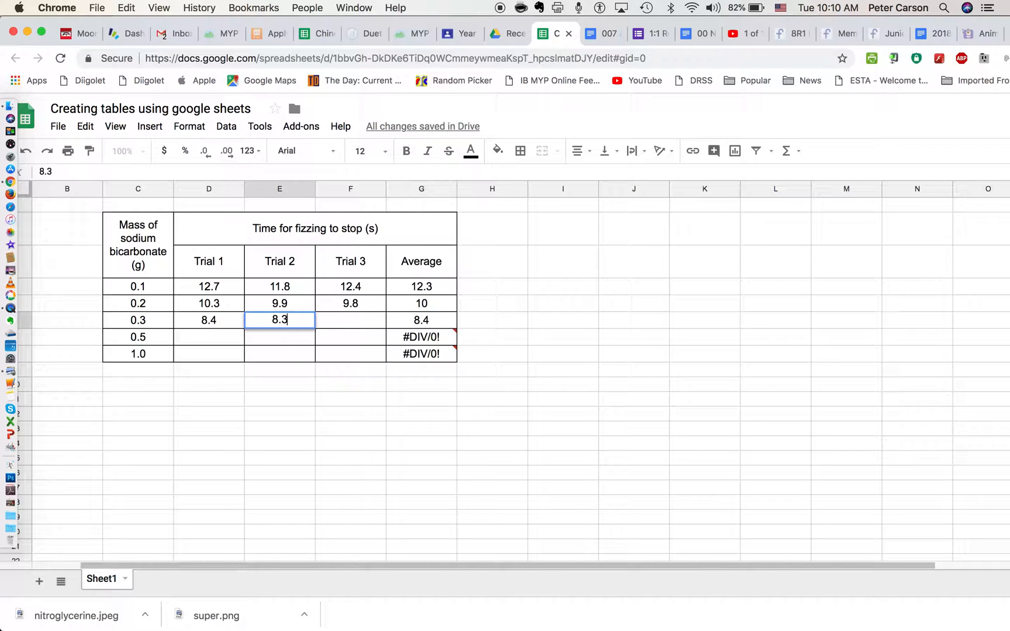
pyautogui.press('Tab')
pyautogui.write('9')
pyautogui.press('BackSpace')
pyautogui.write('8.5')
pyautogui.press('Return')
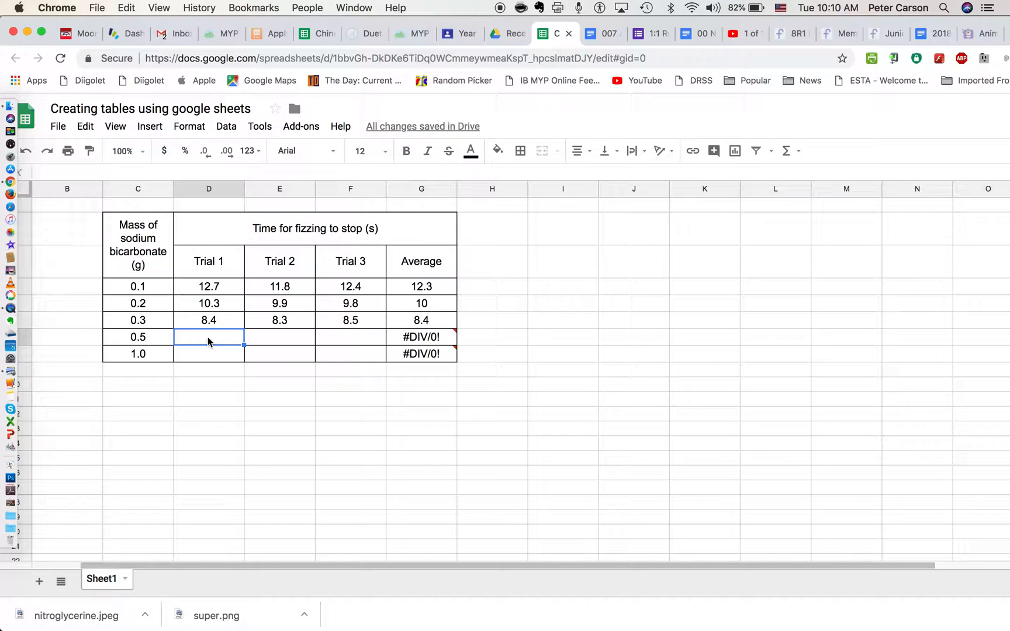
# Step: Enter the 0.5 g row's times as 4.3, 4.5 and 4.5 for Trials 1 to 3
pyautogui.write('4.3')
pyautogui.press('Tab')
pyautogui.write('4.5')
pyautogui.press('Tab')
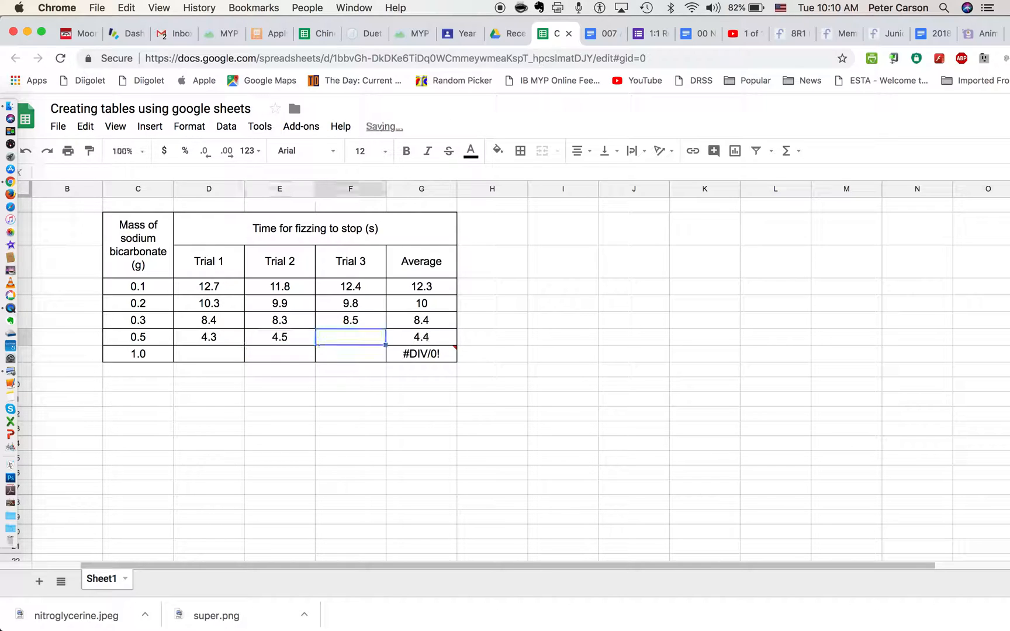
pyautogui.write('4.5')
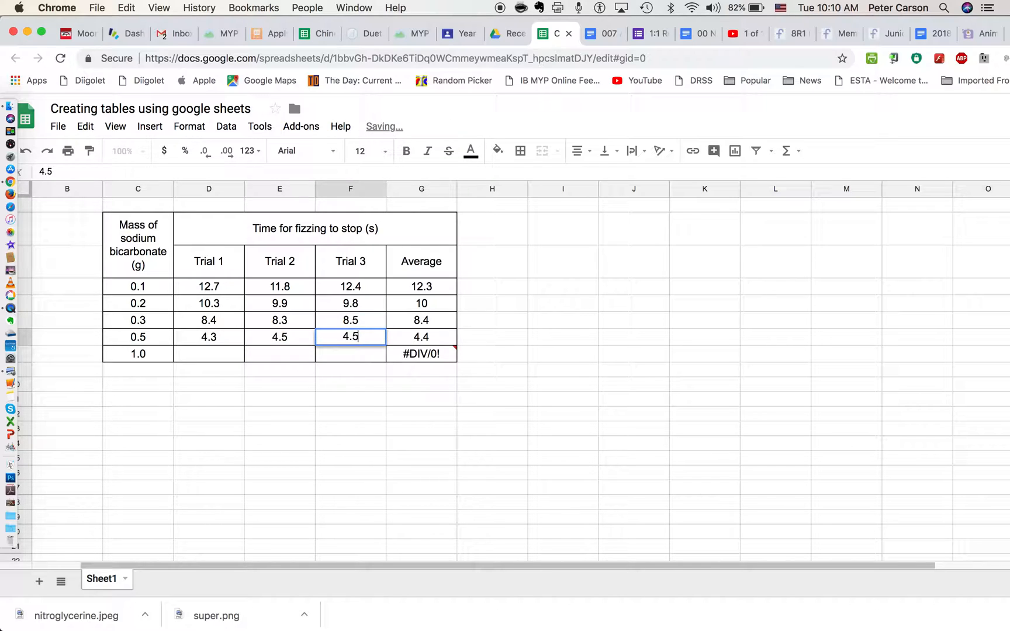
pyautogui.press('Return')
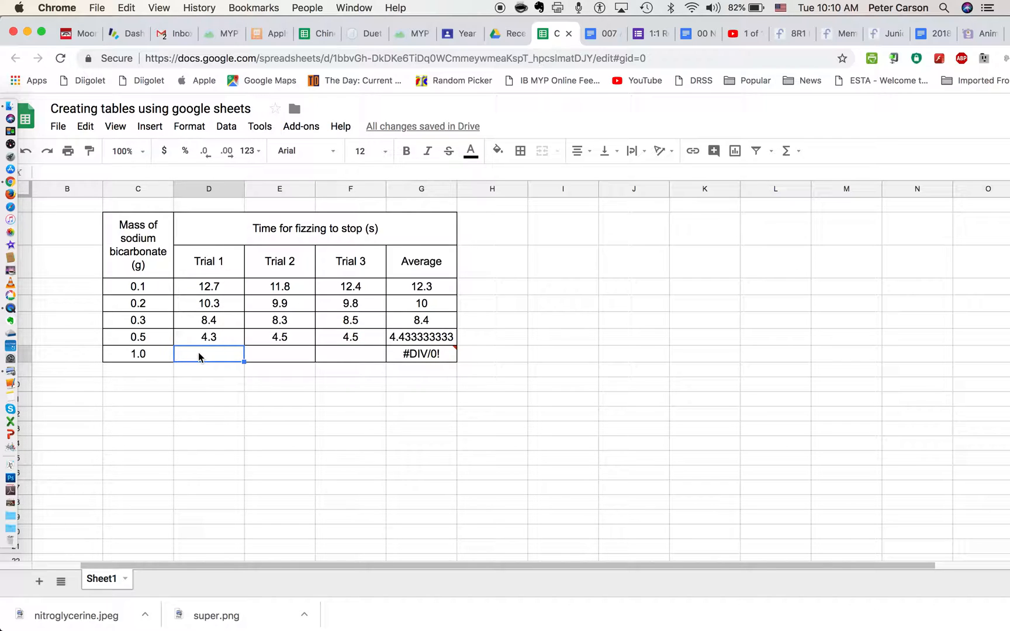
# Step: Enter the 1.0 g row's times as 2.5, 2.6 and 2.6 for Trials 1 to 3
pyautogui.write('2.5')
pyautogui.press('Tab')
pyautogui.write('2.6')
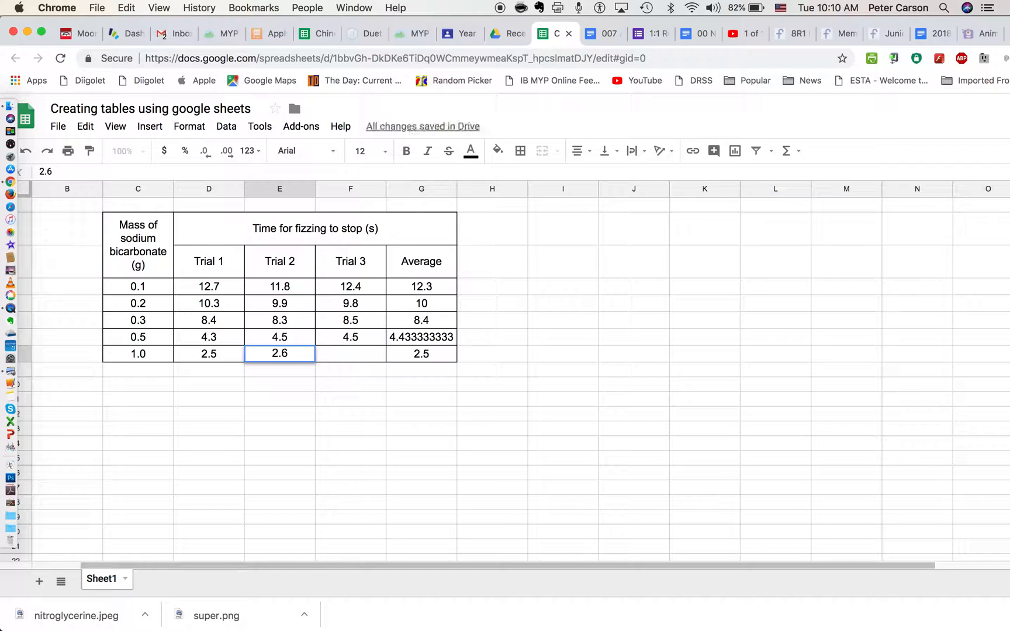
pyautogui.press('Tab')
pyautogui.write('2.6')
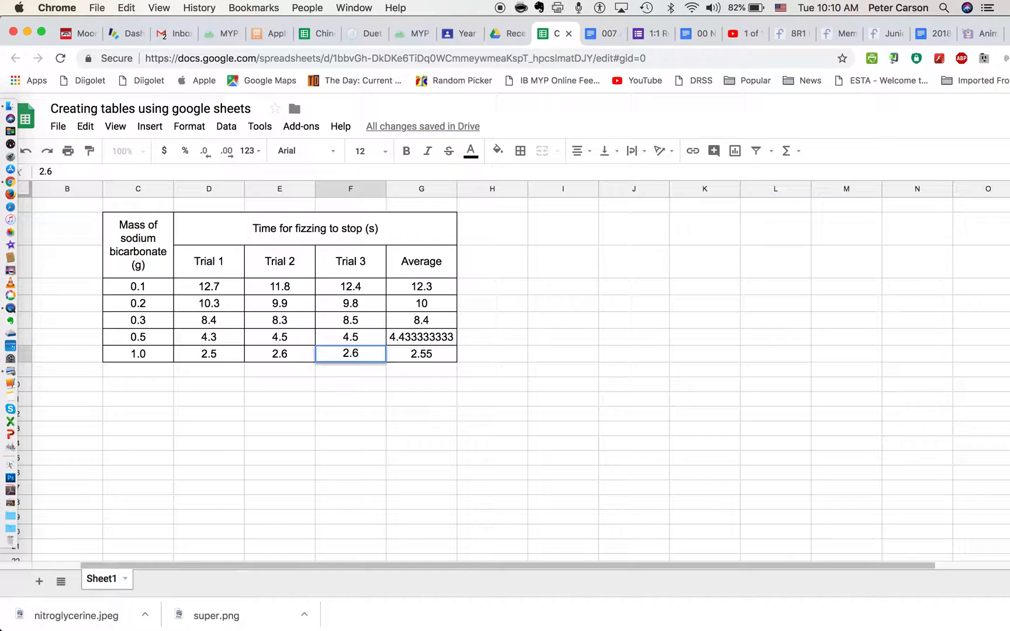
pyautogui.press('Return')
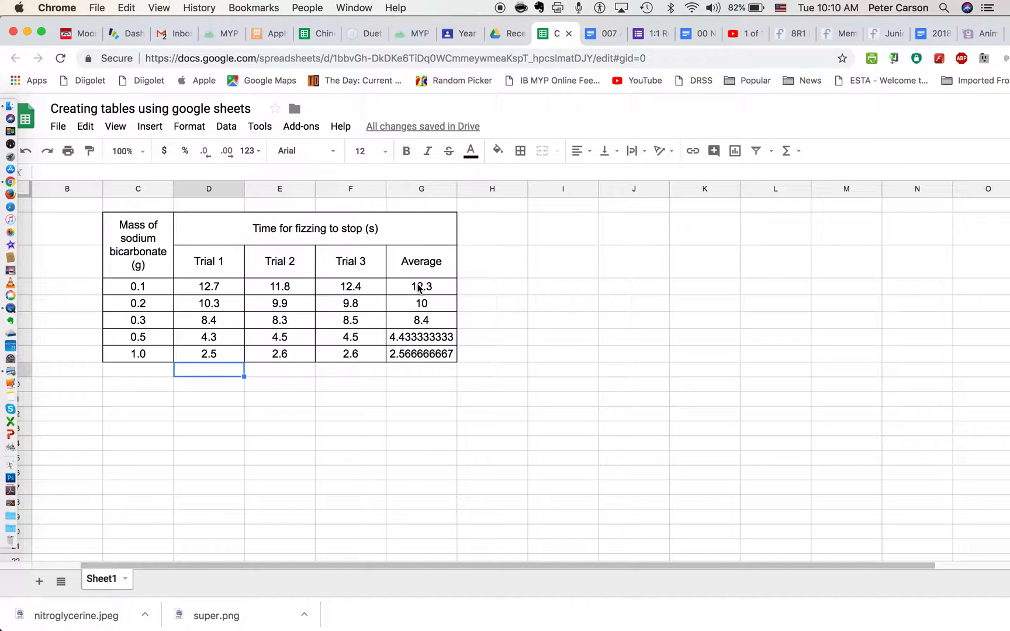
# Step: Format all five values in the Average column to one decimal place
pyautogui.moveTo(419, 288); pyautogui.dragTo(419, 353)
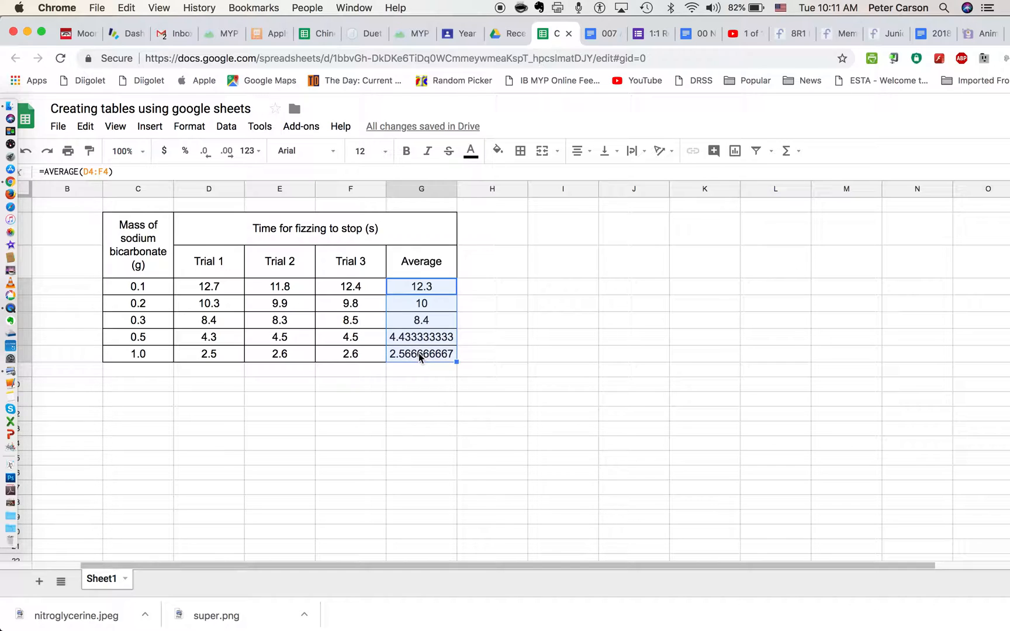
pyautogui.click(208, 153)
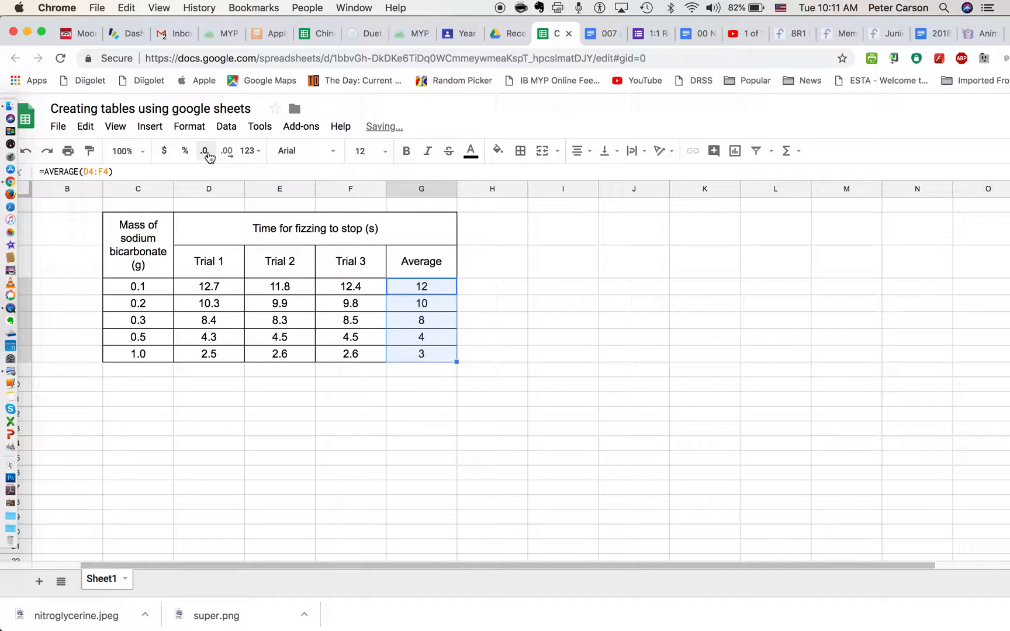
pyautogui.click(226, 153)
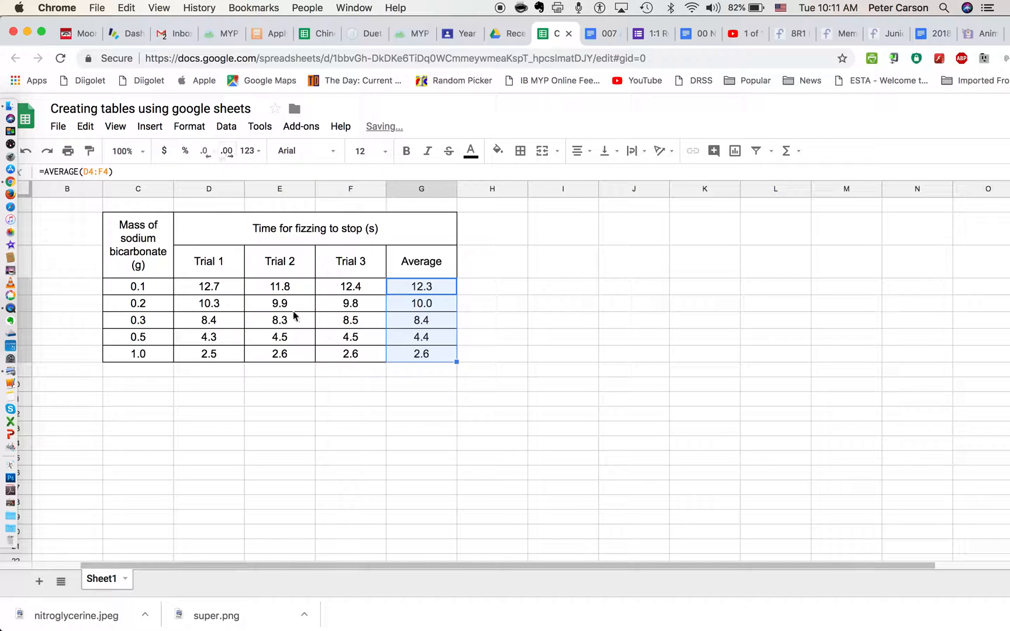
pyautogui.click(505, 327)
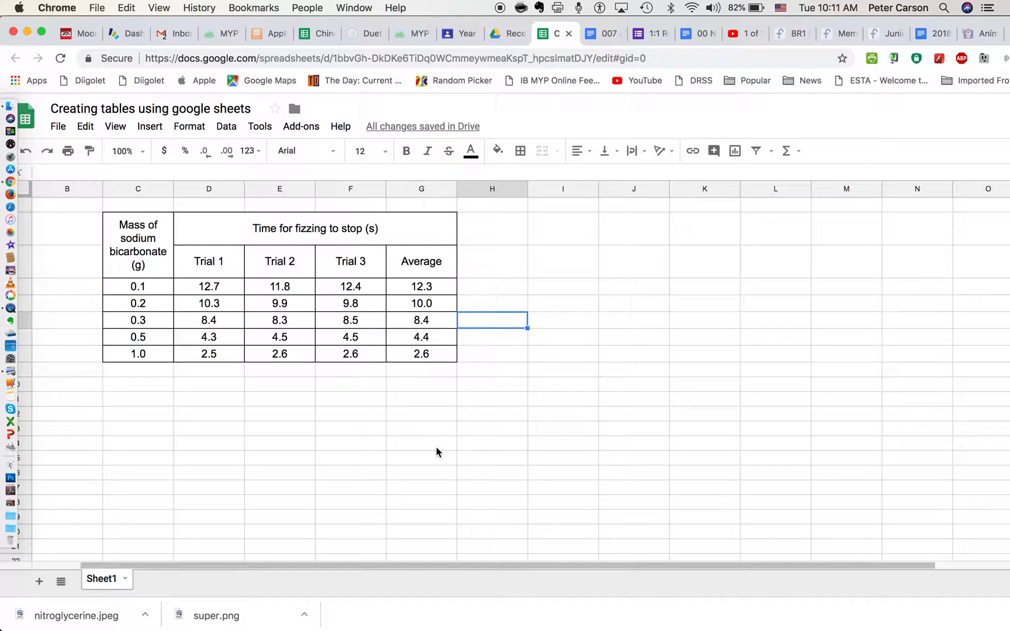